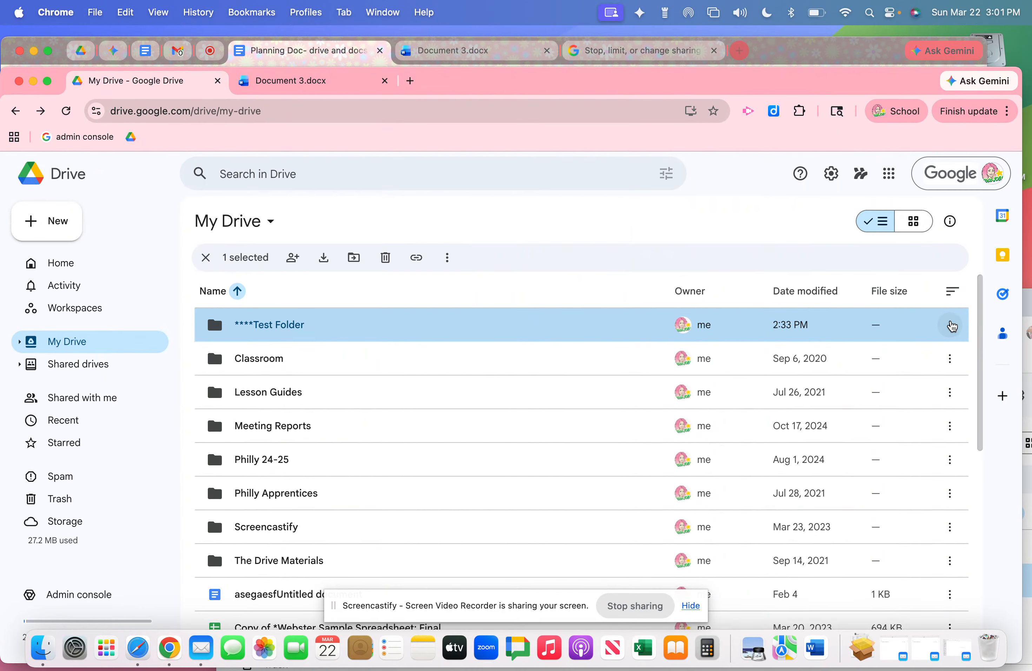
# Step: Share ****Test Folder with the colleague's suggested school-domain e-mail as Editor, with notification enabled, and send the invitation
pyautogui.click(951, 325)
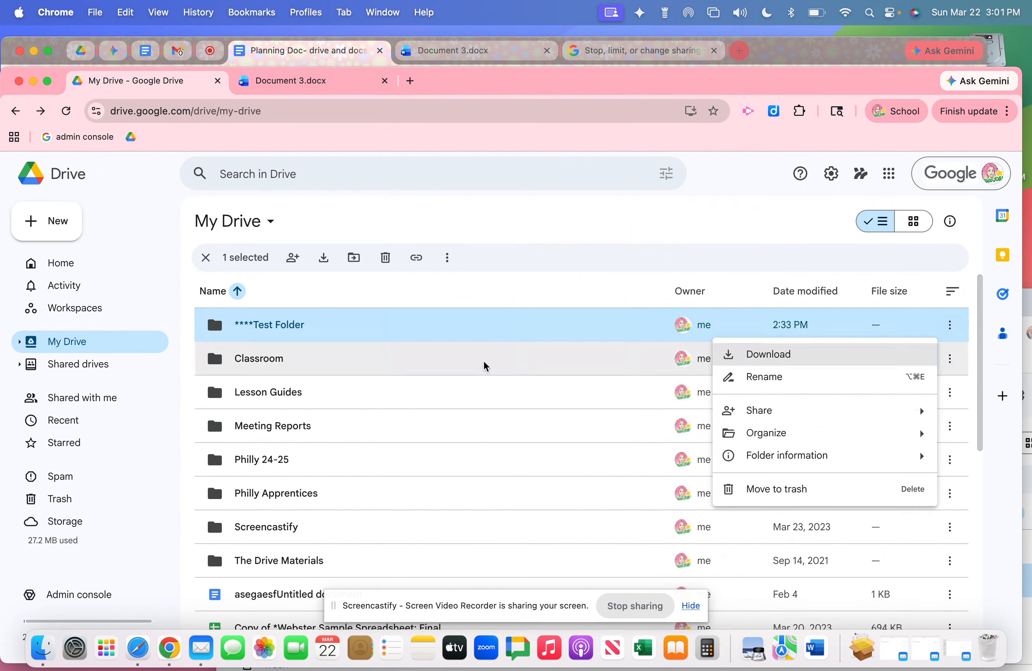
pyautogui.rightClick(295, 330)
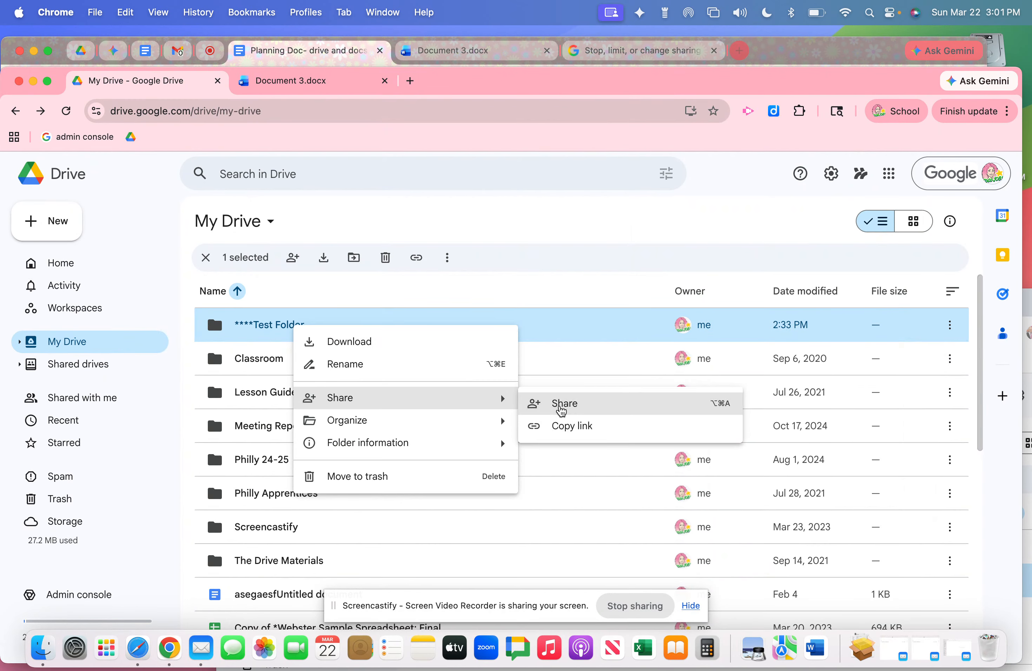
pyautogui.click(562, 409)
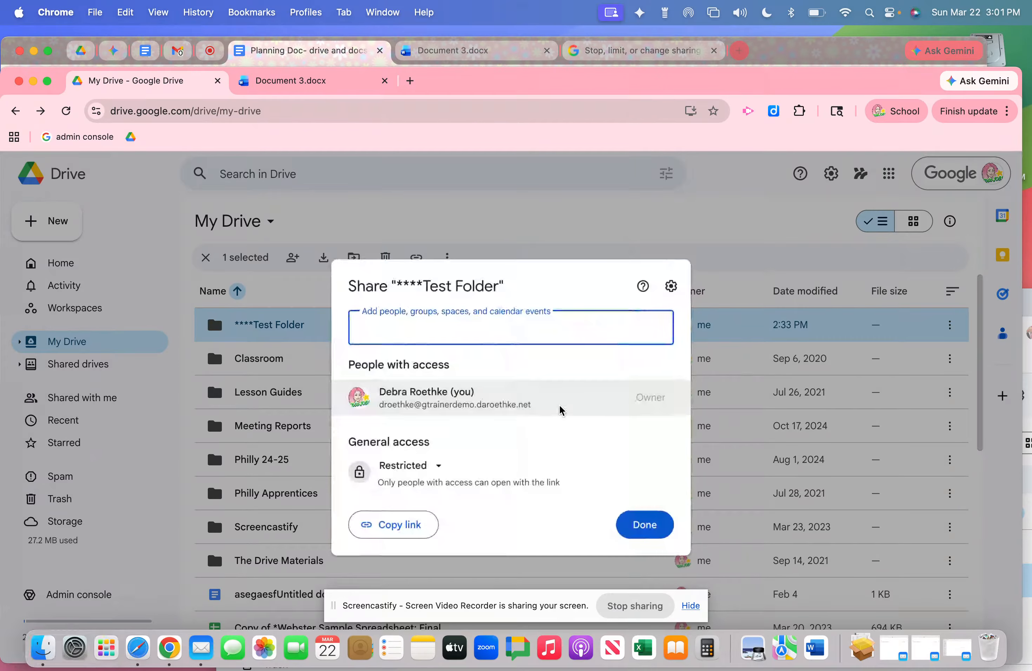
pyautogui.moveTo(740, 78); pyautogui.dragTo(741, 46)
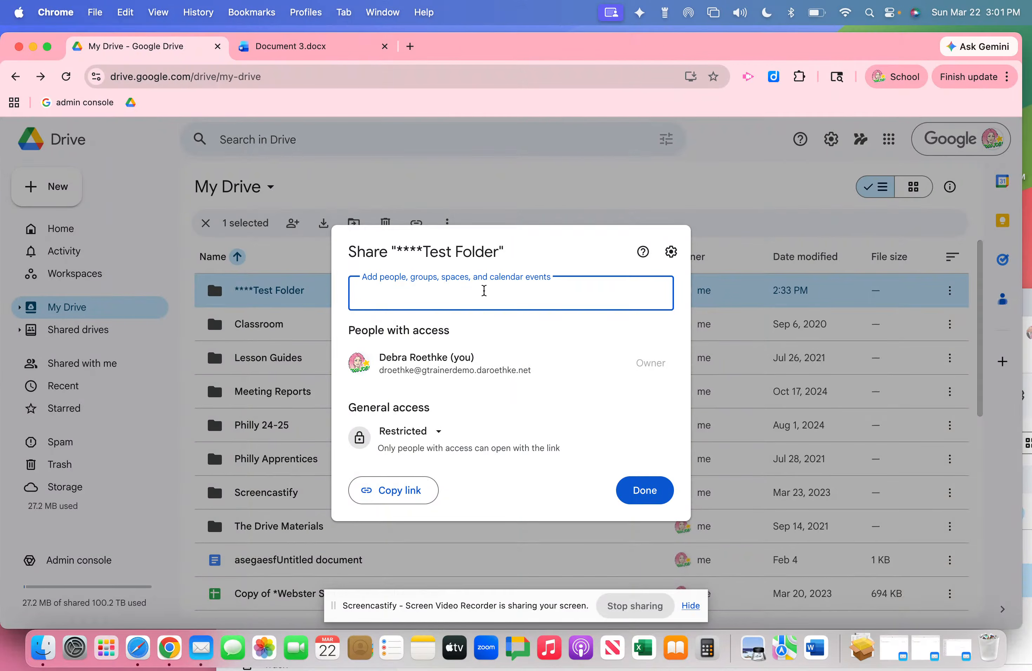
pyautogui.click(484, 290)
pyautogui.write('carl')
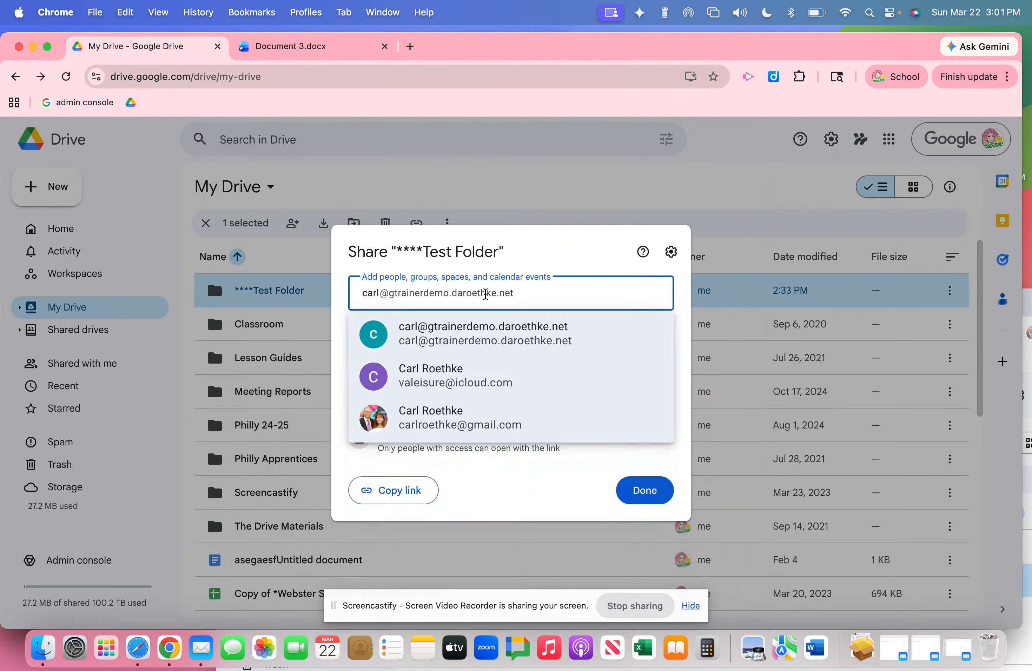
pyautogui.click(495, 334)
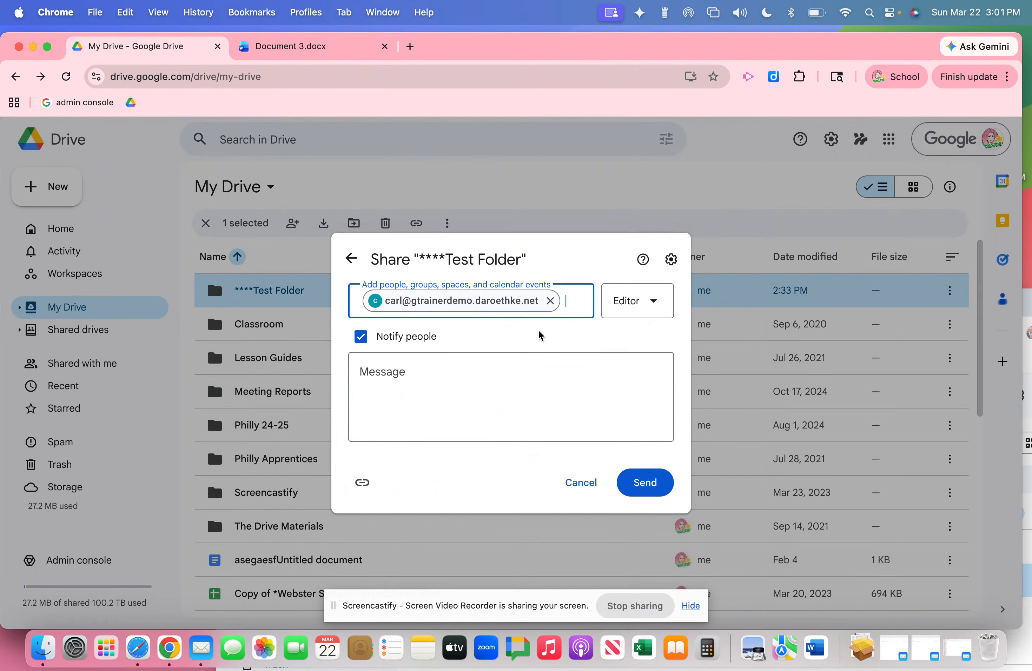
pyautogui.click(656, 305)
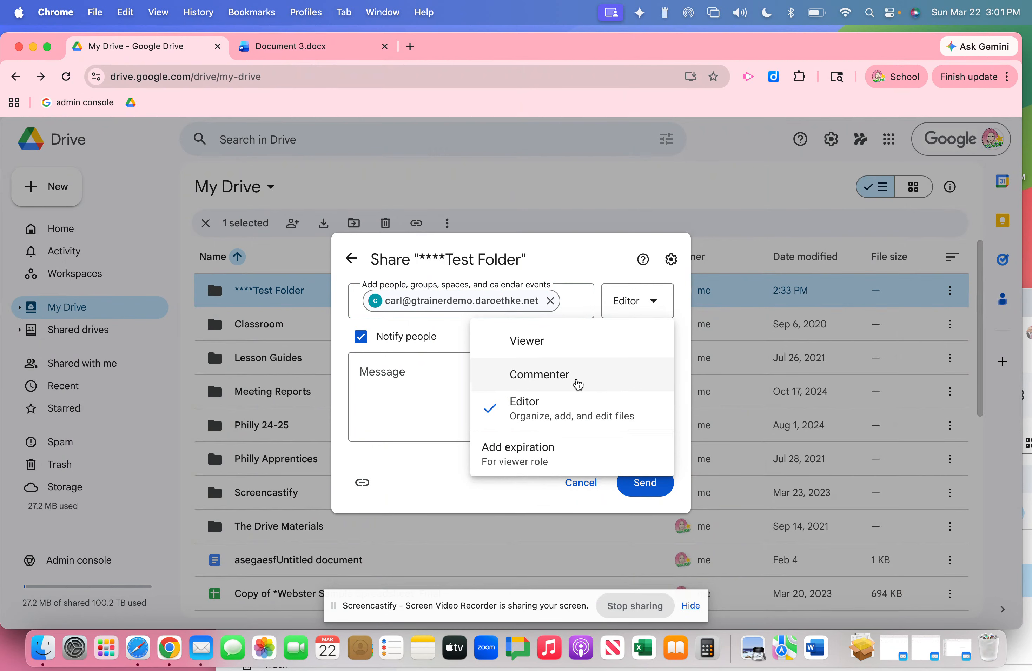
pyautogui.click(590, 252)
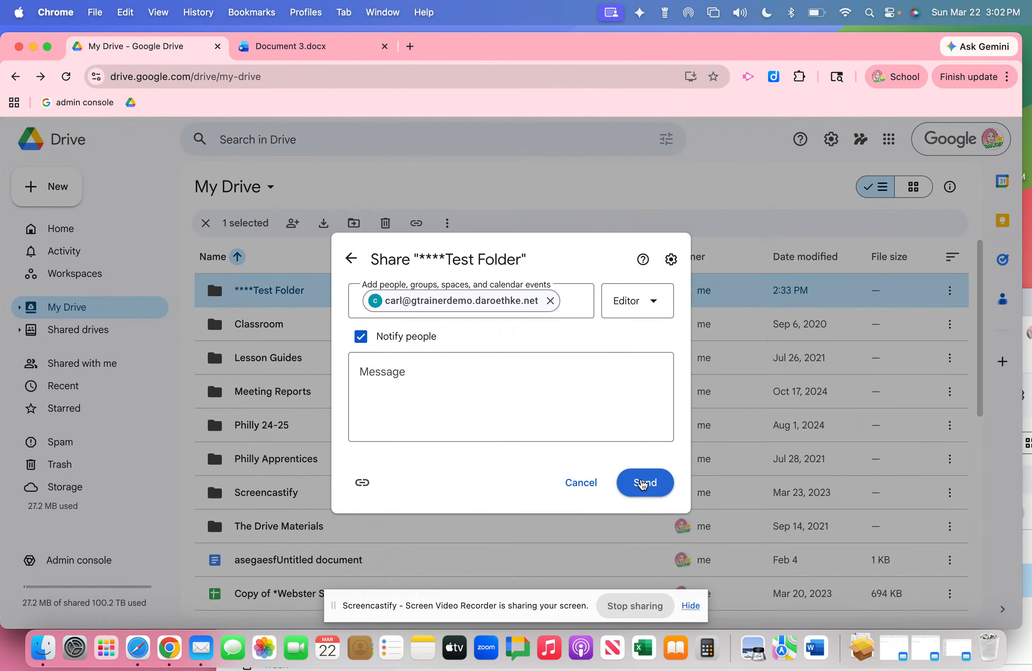
pyautogui.click(643, 484)
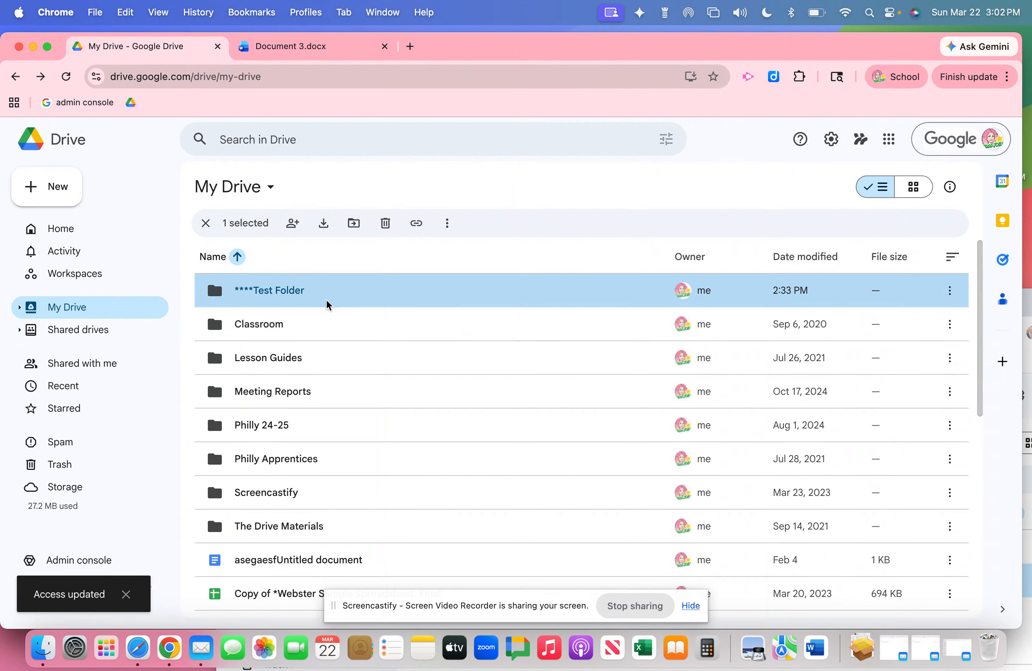
# Step: Open ****Test Folder and review who has access to Document 1 in its sharing settings
pyautogui.doubleClick(296, 290)
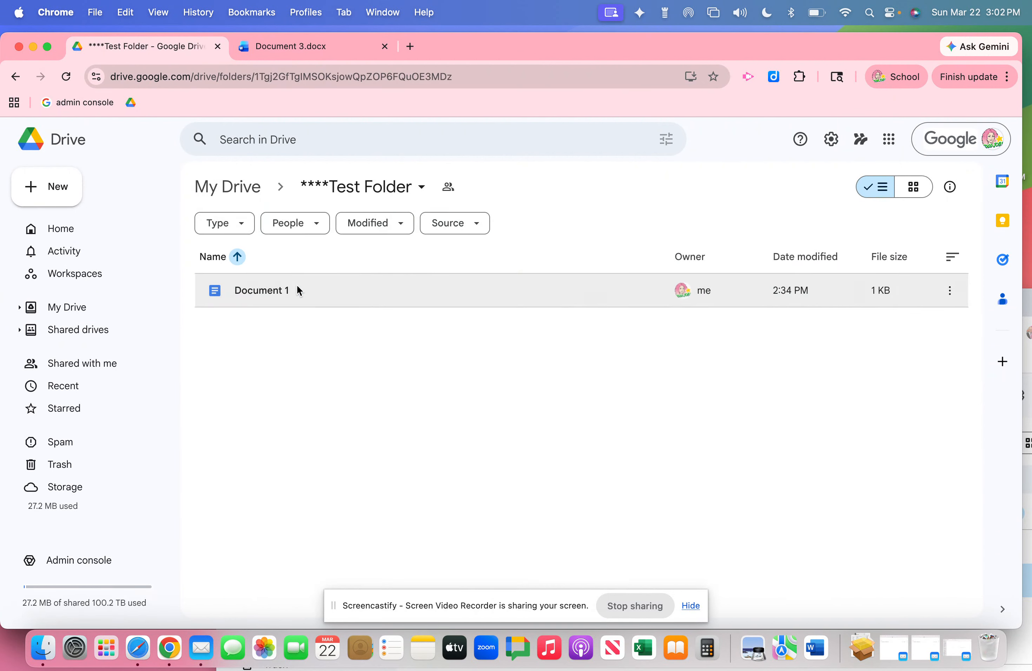
pyautogui.rightClick(287, 293)
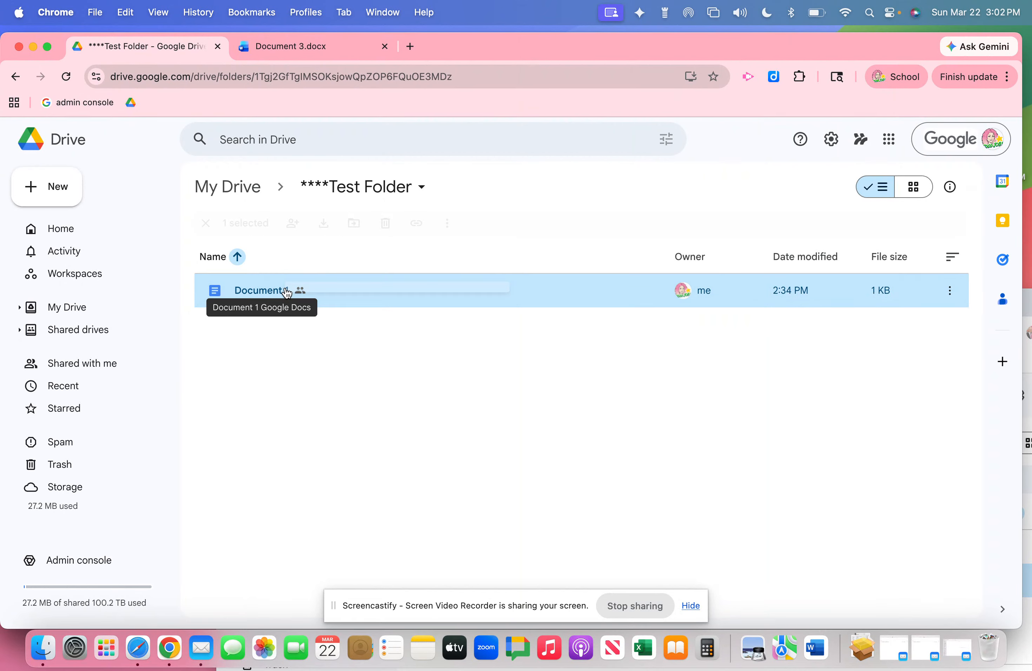
pyautogui.moveTo(322, 411)
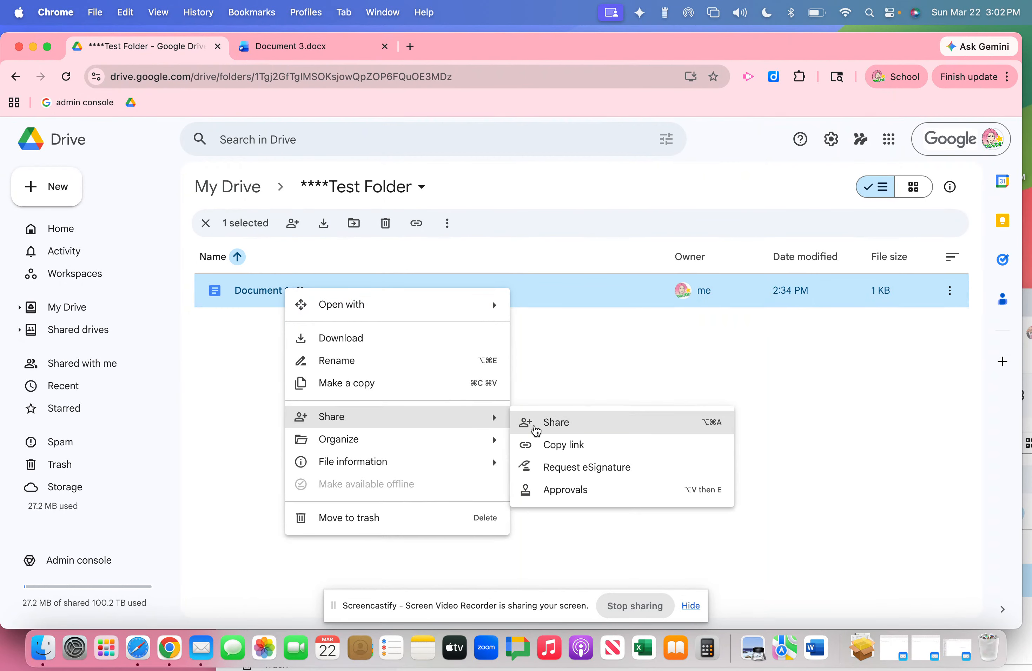
pyautogui.click(541, 423)
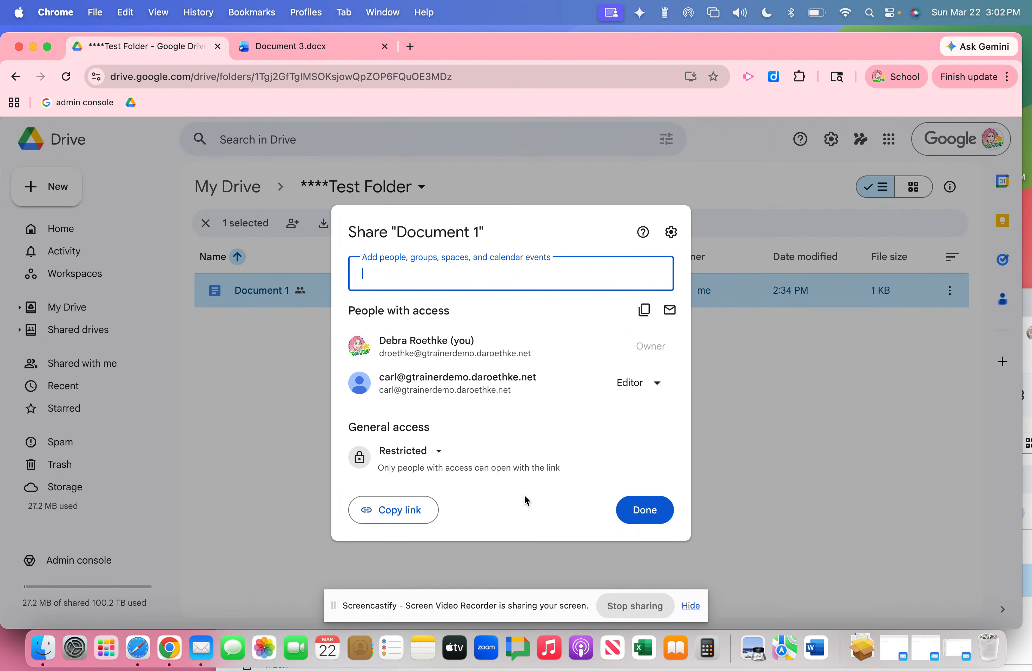
pyautogui.click(642, 510)
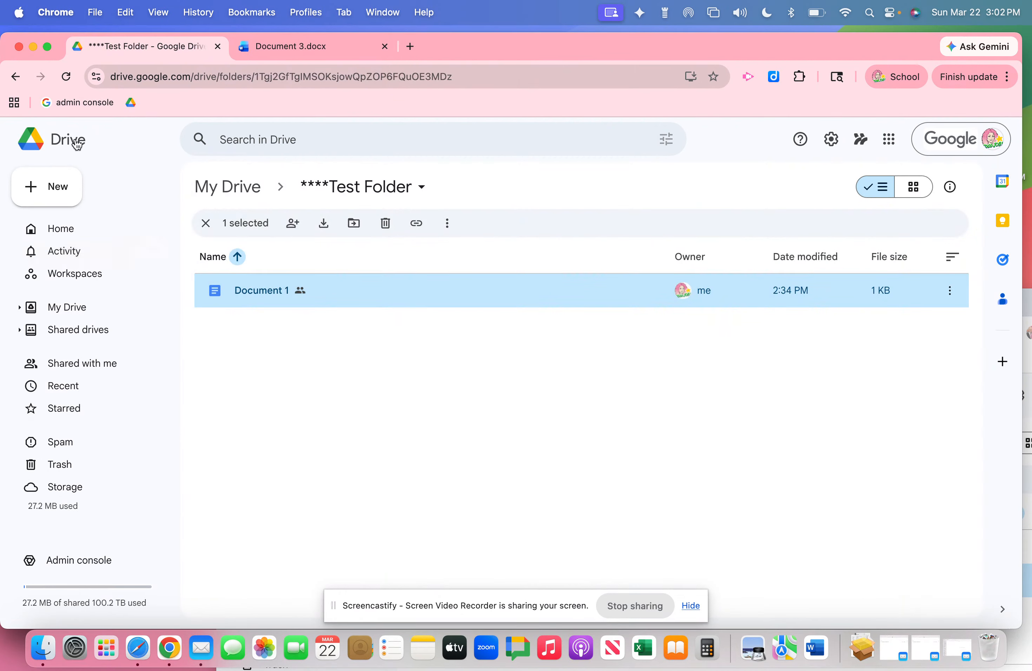
# Step: Return to My Drive and change the general access of ****Test Folder from Restricted to the organization's group
pyautogui.click(15, 76)
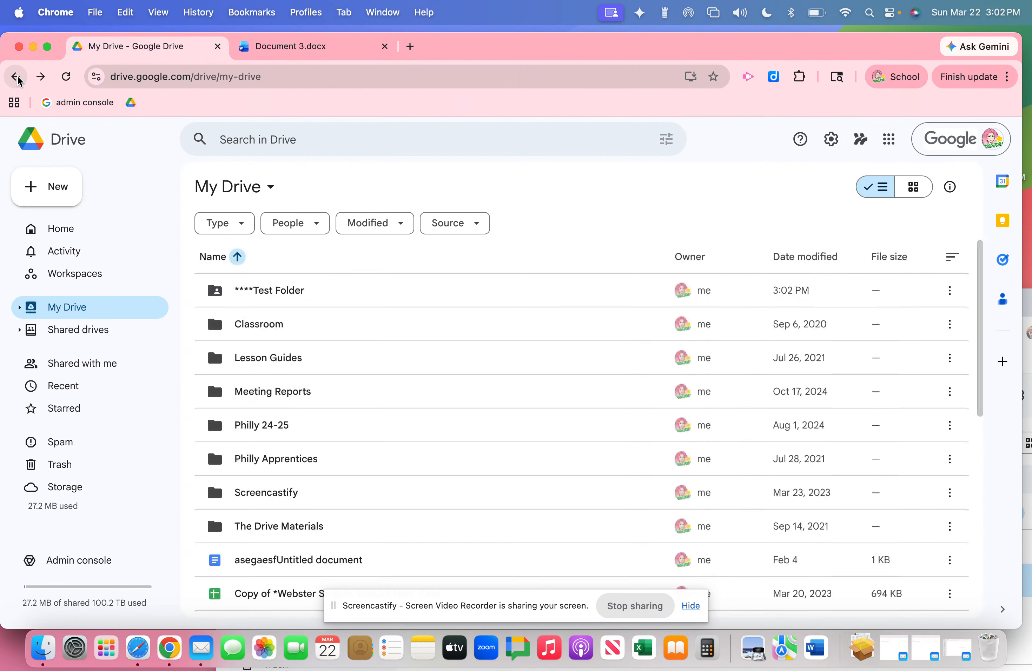
pyautogui.rightClick(283, 296)
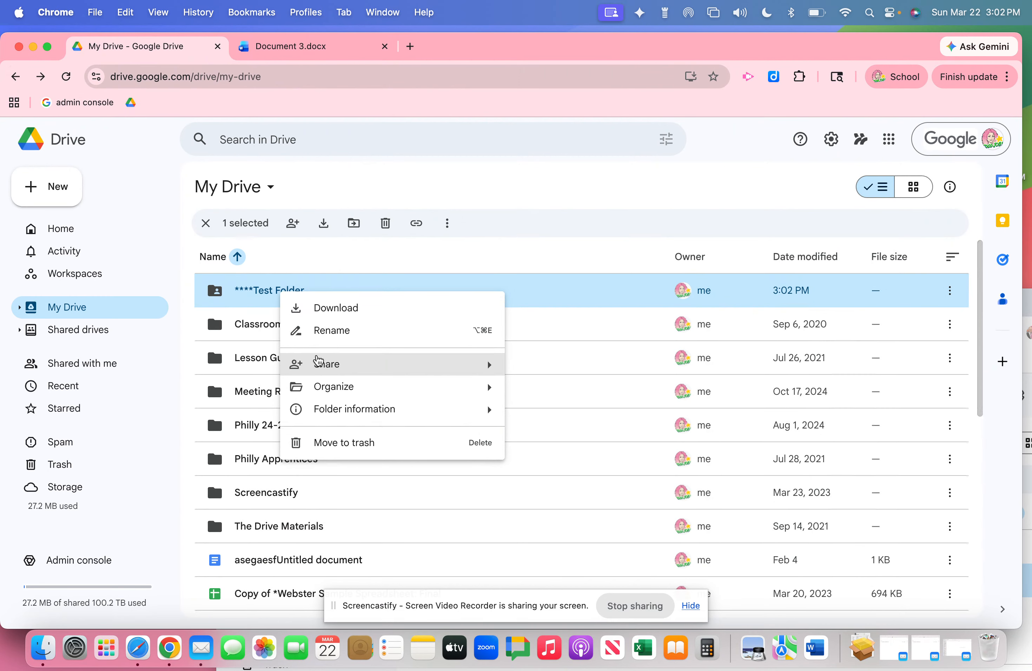
pyautogui.moveTo(340, 361)
pyautogui.click(529, 369)
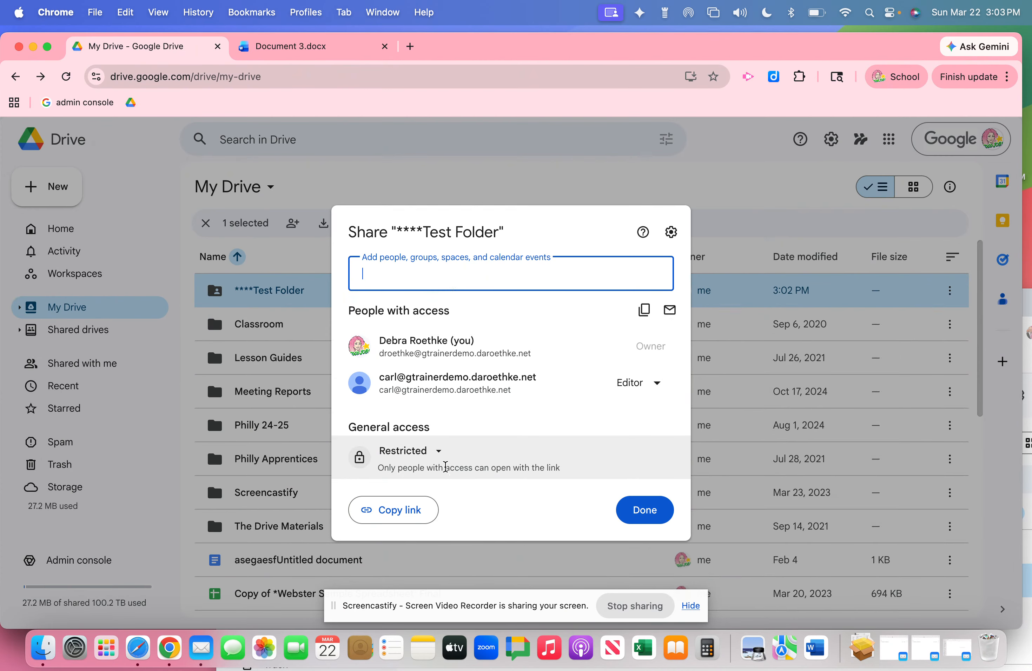
pyautogui.click(441, 454)
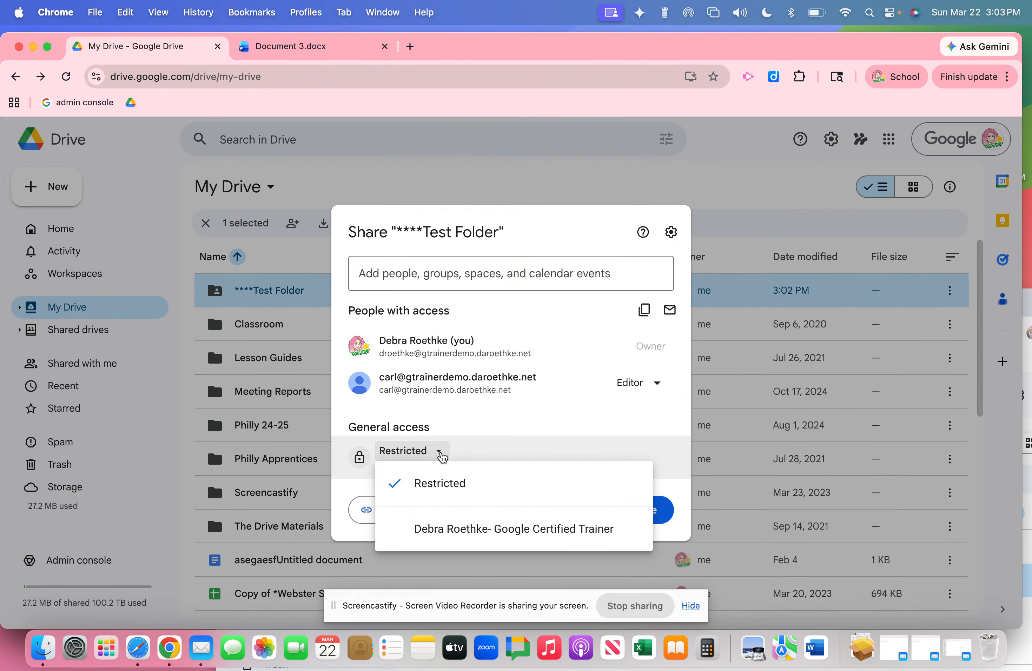
pyautogui.click(453, 529)
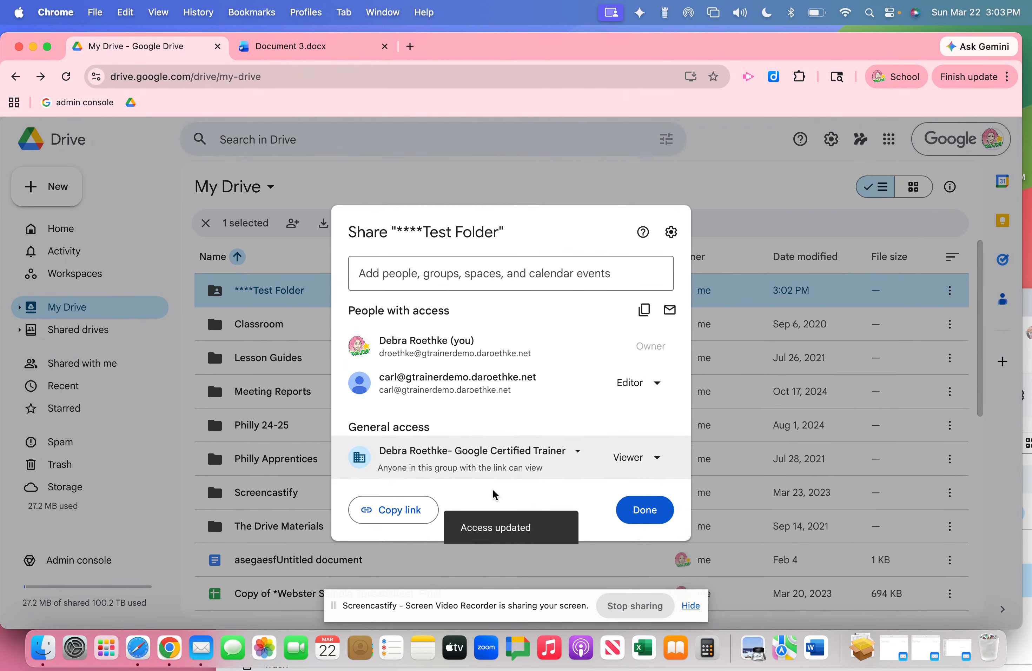
# Step: Switch to the personal account's Drive window and examine the general access choices and link roles for ***Test Folder
pyautogui.moveTo(472, 47); pyautogui.dragTo(472, 173)
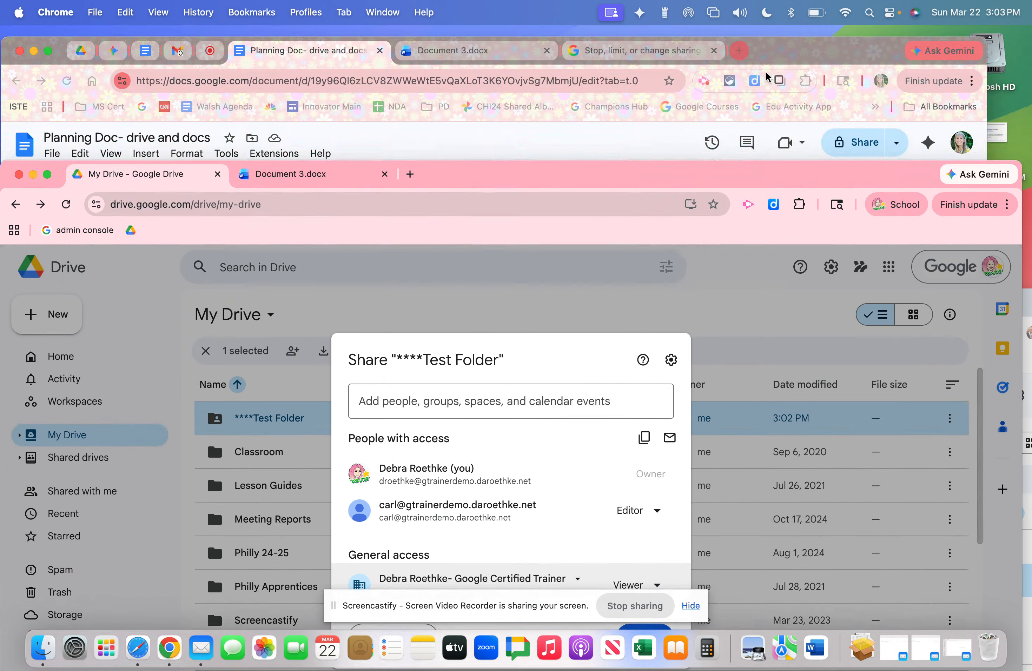
pyautogui.moveTo(775, 50); pyautogui.dragTo(886, 2)
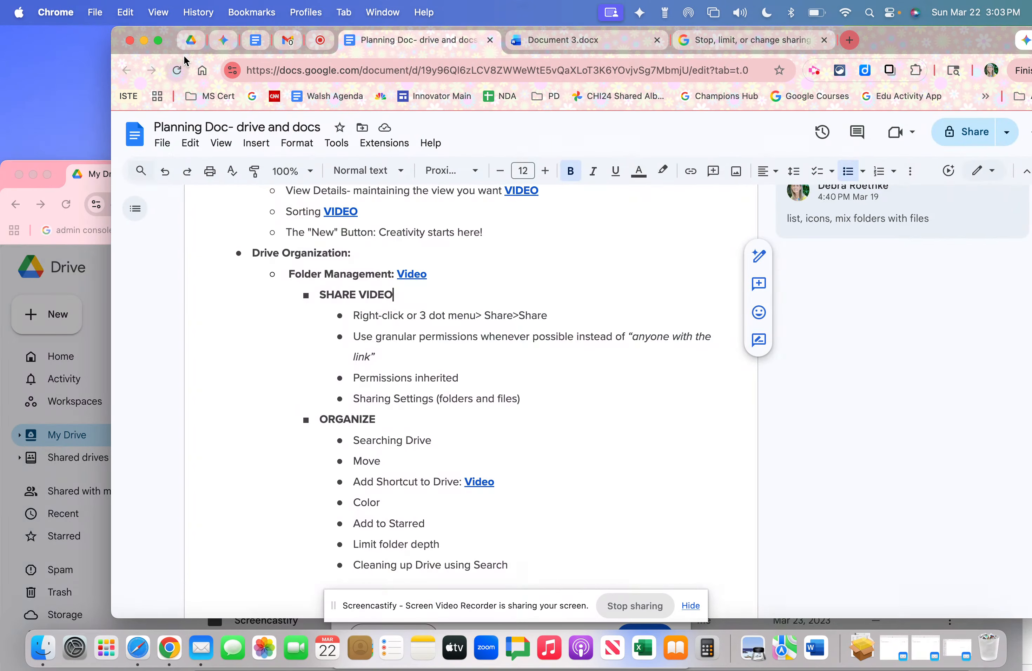
pyautogui.click(191, 40)
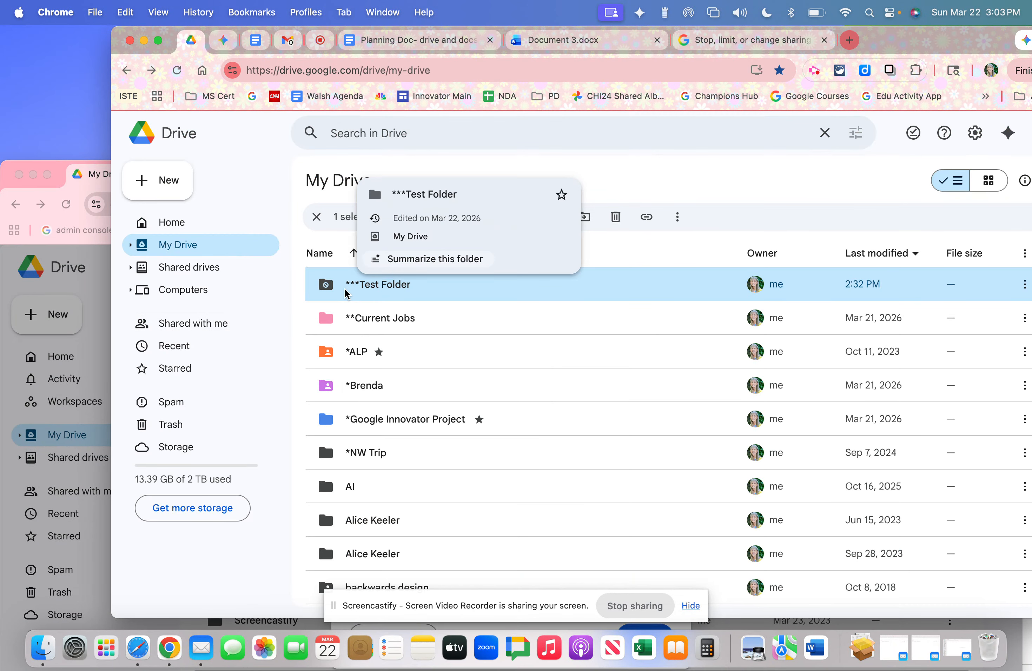
pyautogui.rightClick(347, 294)
pyautogui.moveTo(362, 395)
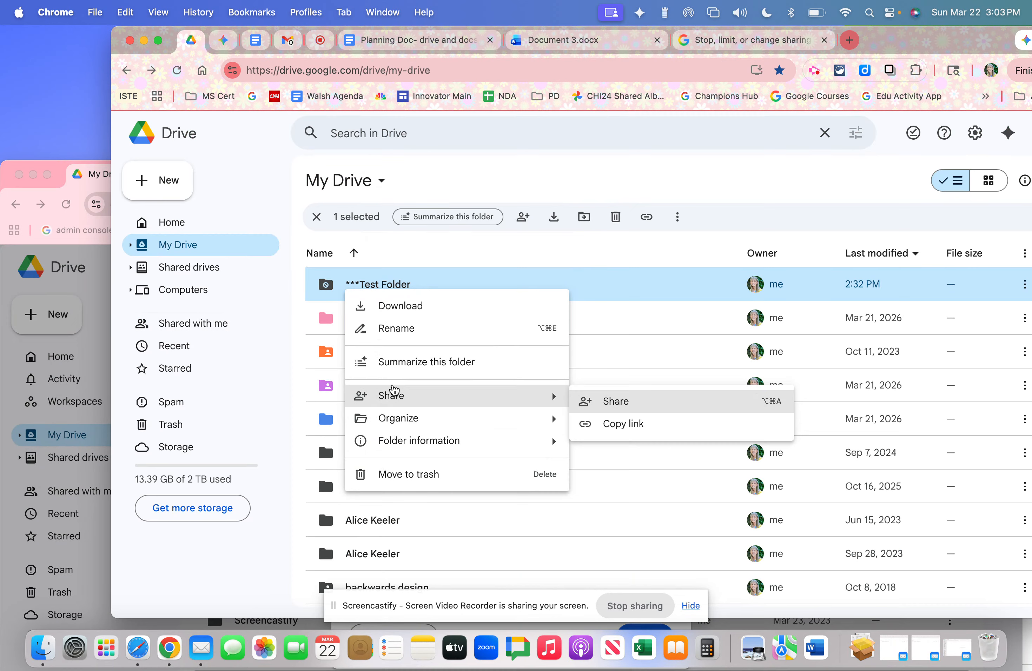
pyautogui.click(612, 403)
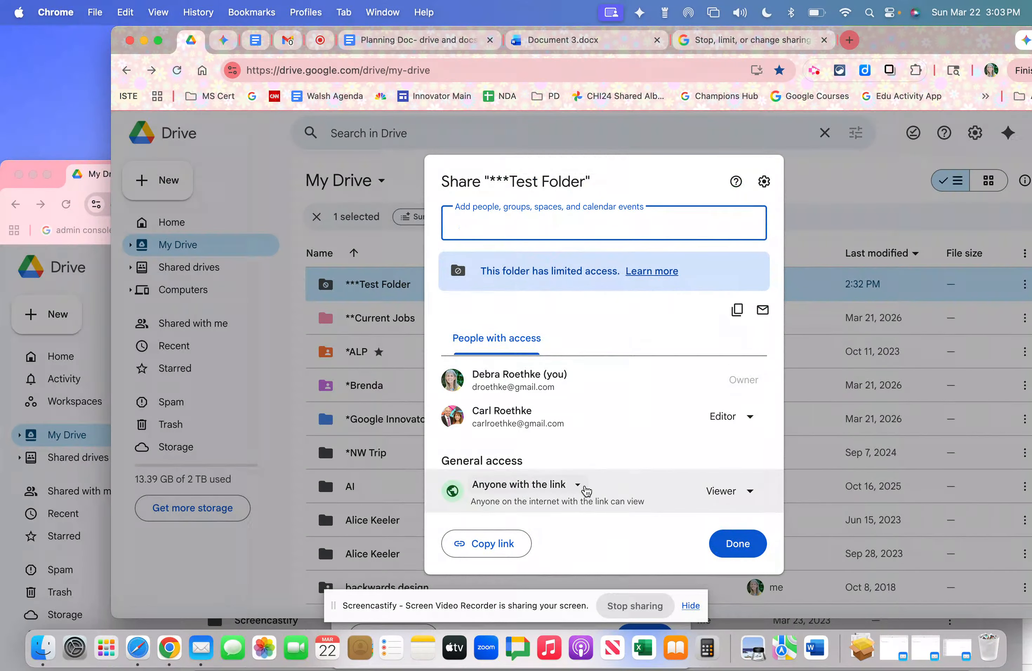
pyautogui.click(583, 492)
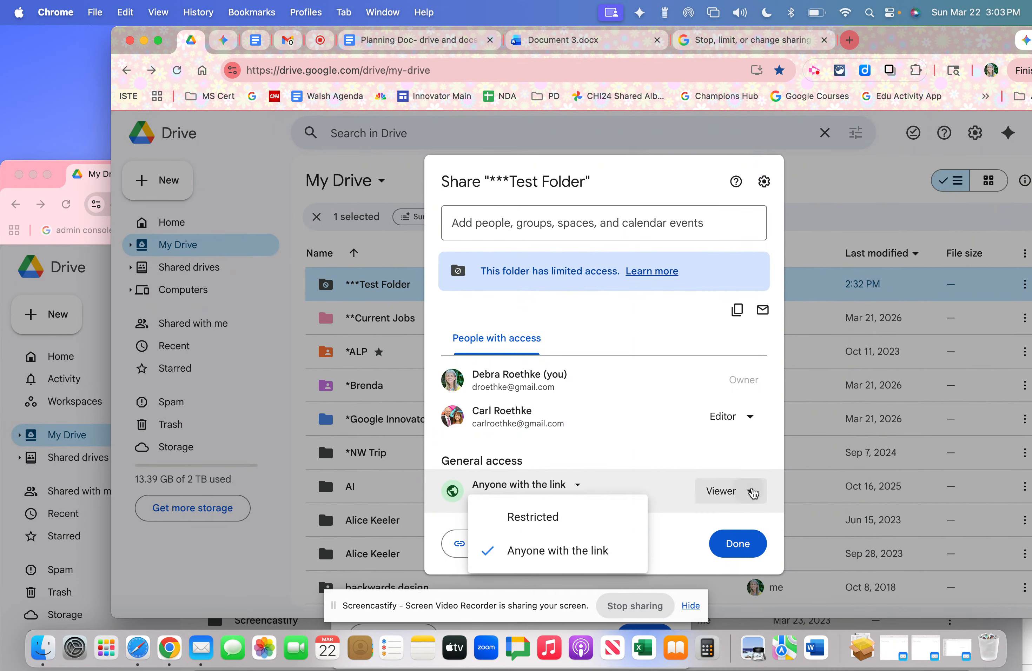
pyautogui.click(752, 492)
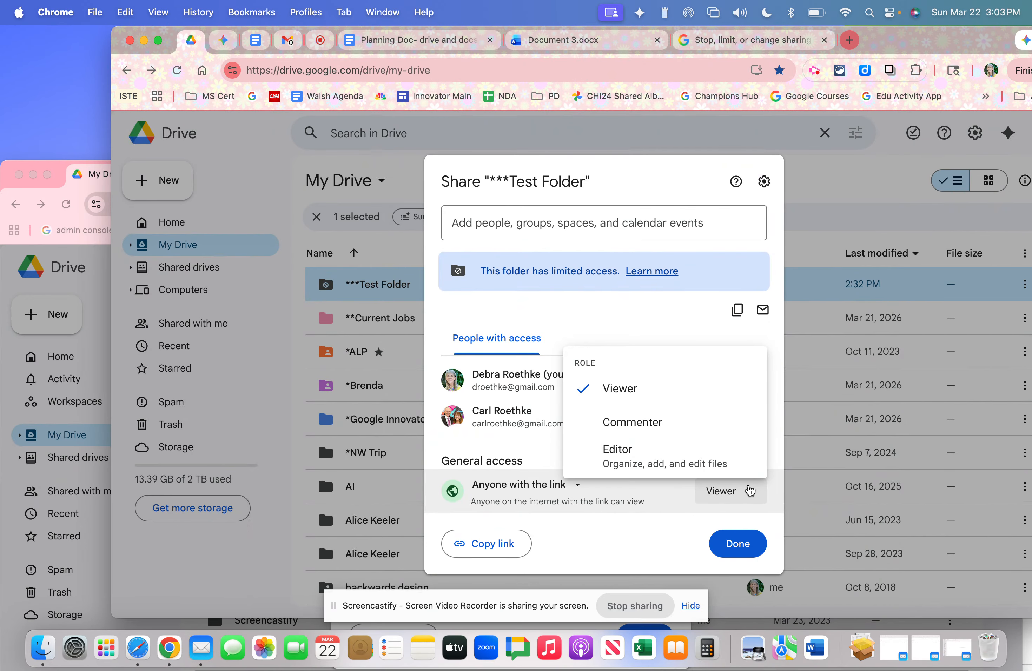
pyautogui.click(737, 544)
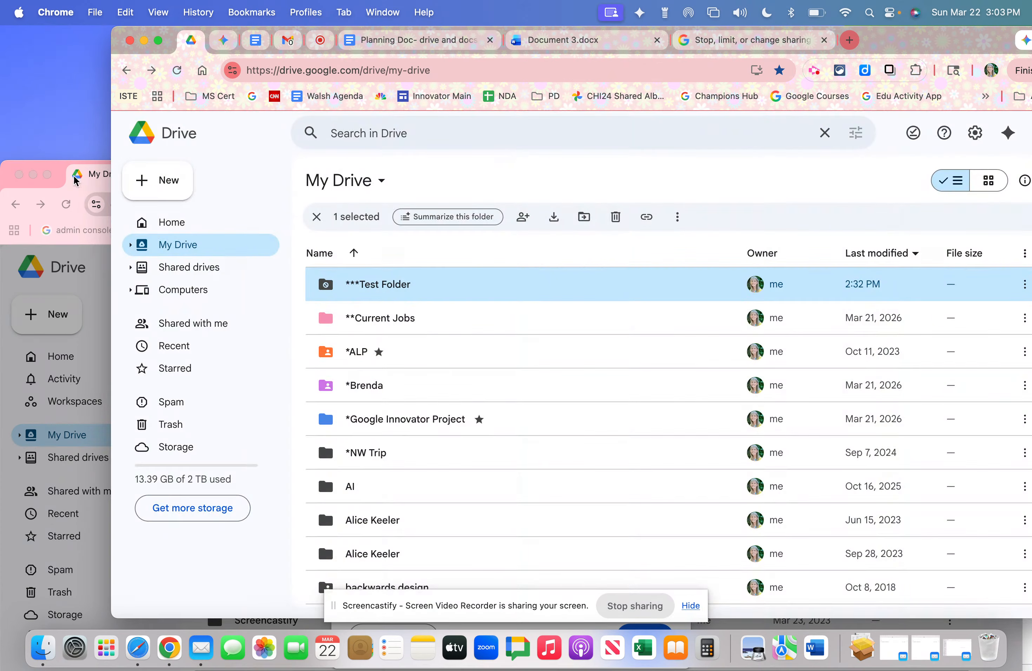
# Step: Back in the school Drive window, add an access expiration of April 21, 2026 for the colleague on ****Test Folder
pyautogui.moveTo(77, 180); pyautogui.dragTo(68, 18)
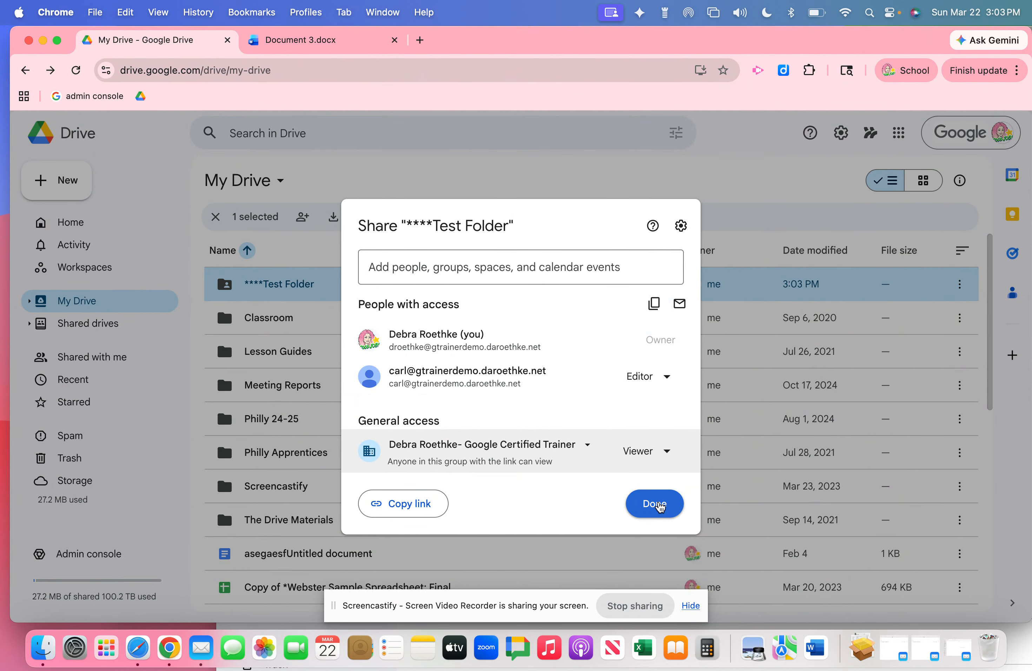
pyautogui.click(661, 506)
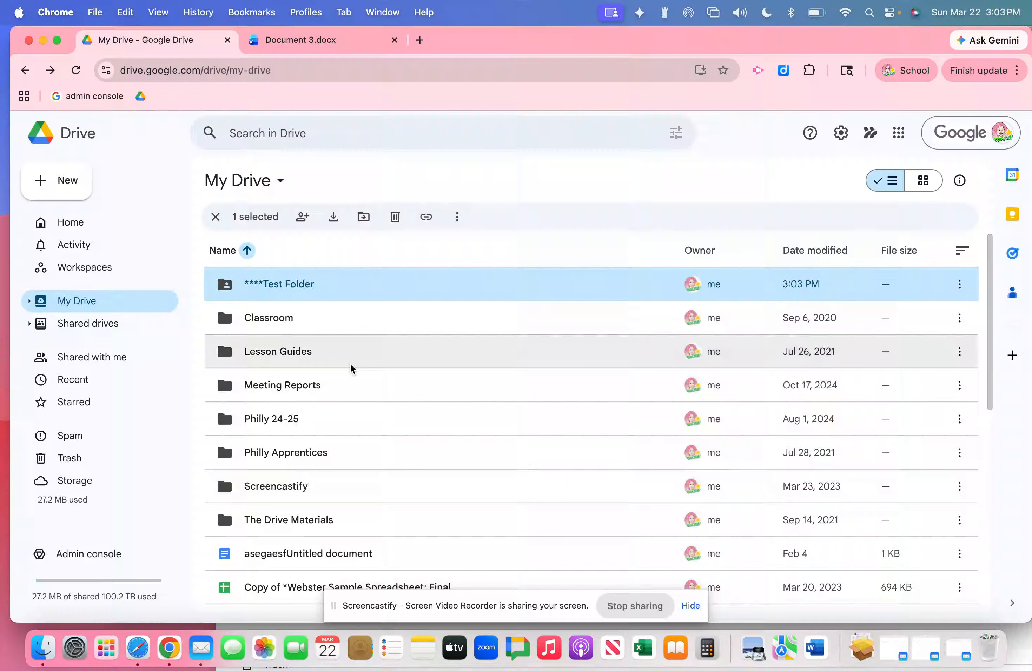
pyautogui.rightClick(296, 290)
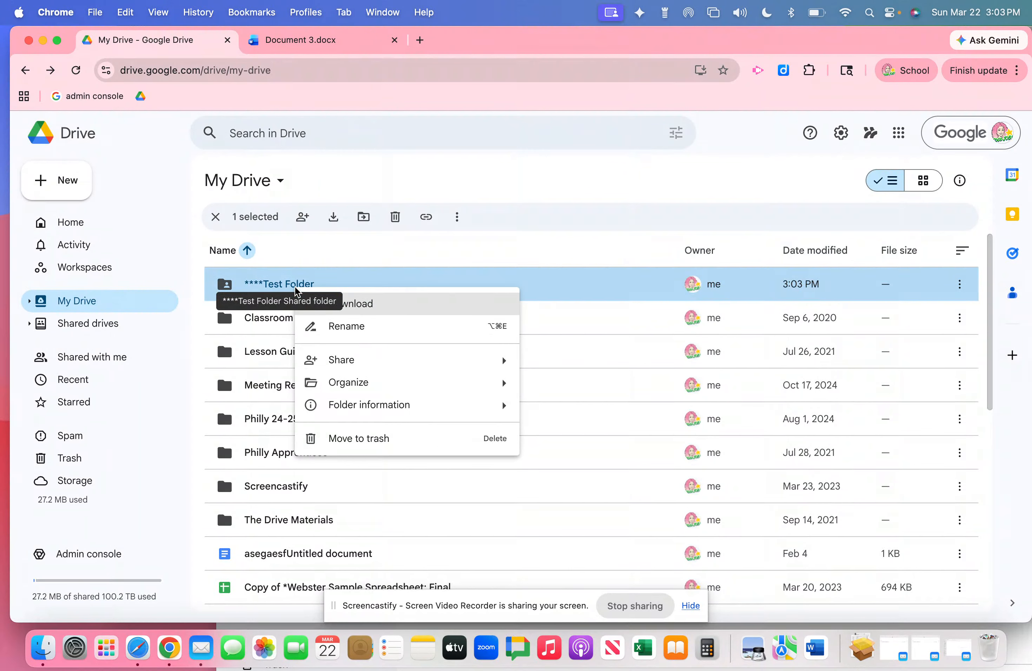
pyautogui.moveTo(335, 365)
pyautogui.click(537, 364)
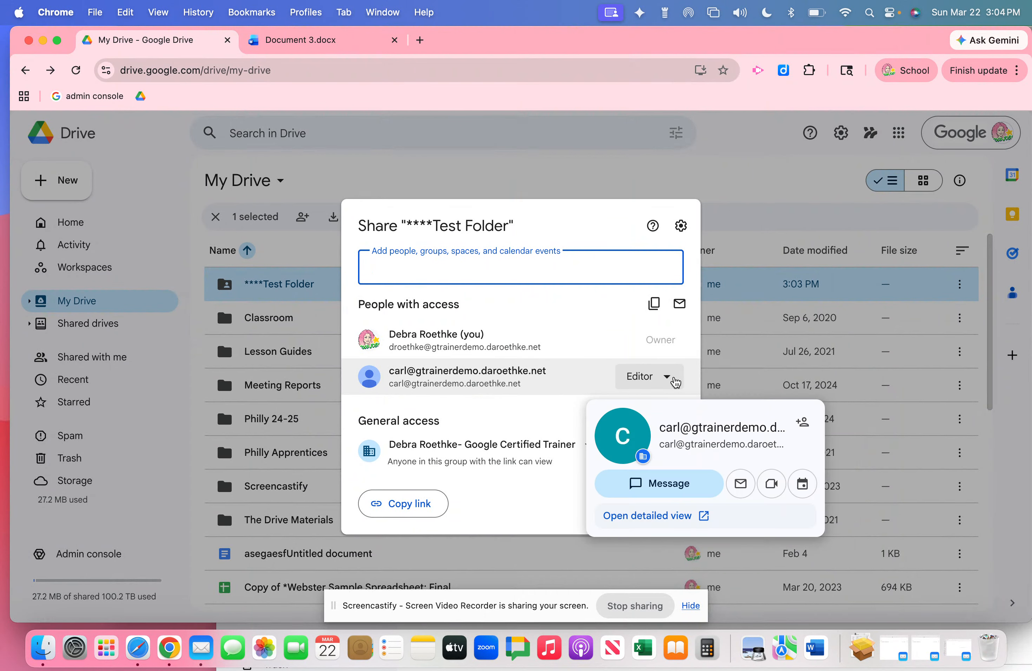
pyautogui.click(667, 379)
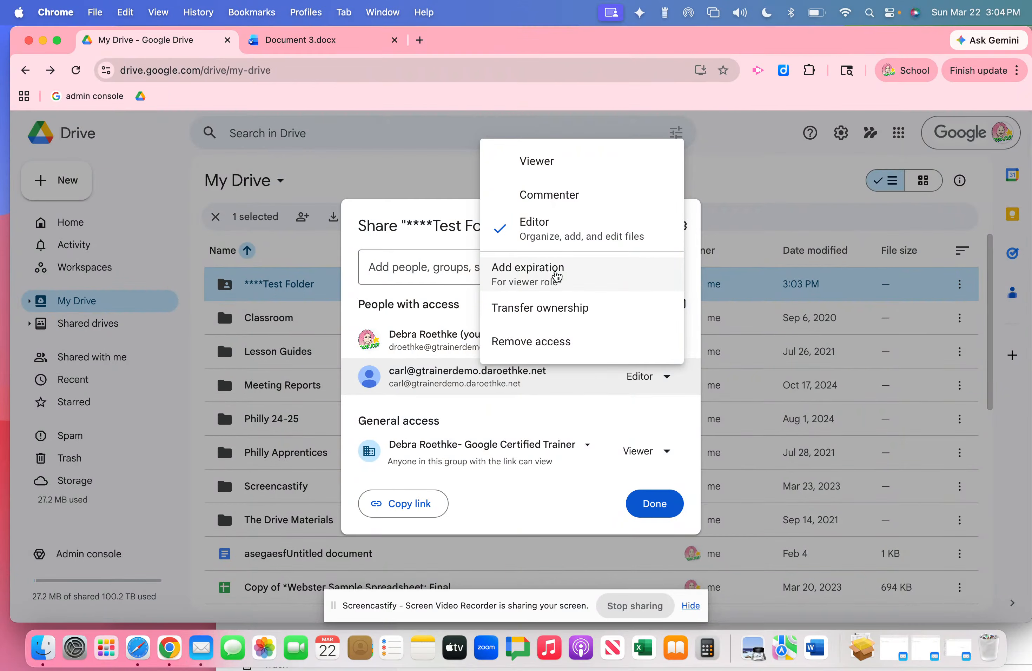
pyautogui.click(558, 276)
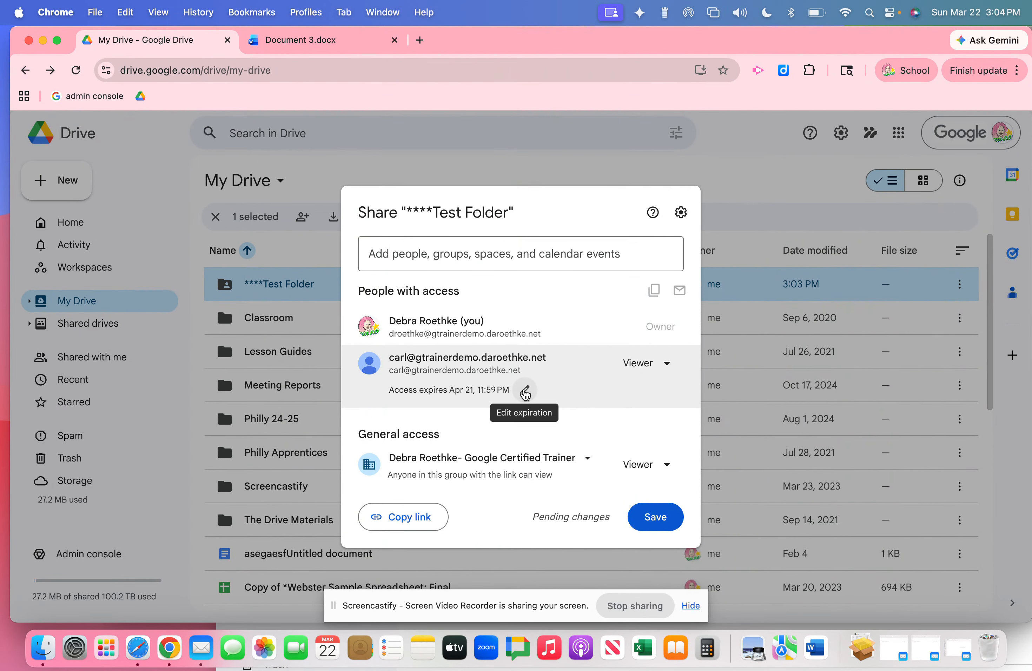
pyautogui.click(525, 392)
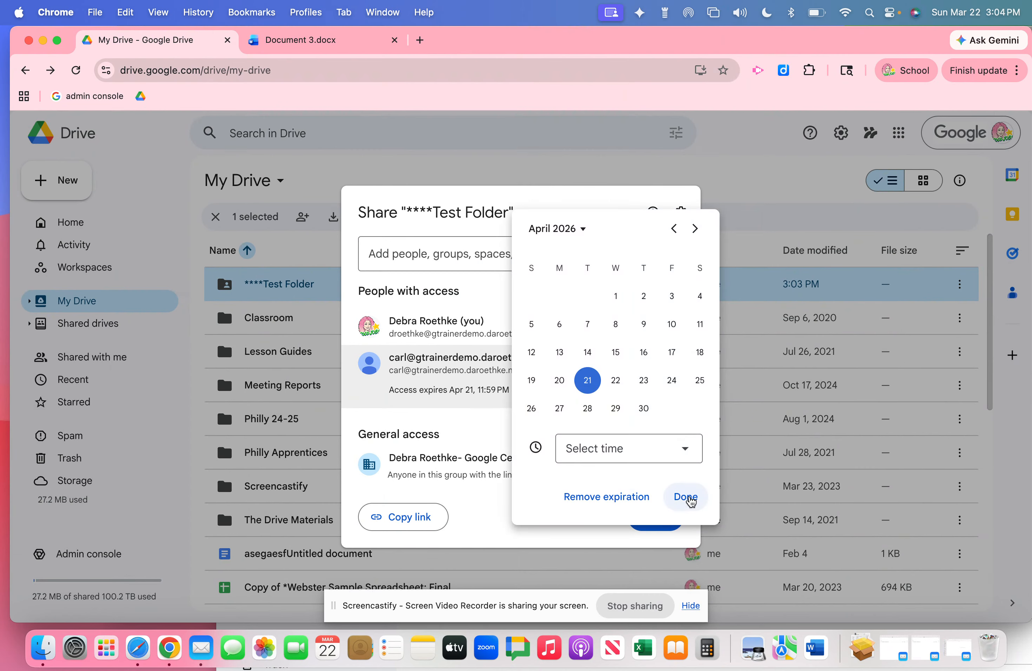
pyautogui.click(685, 496)
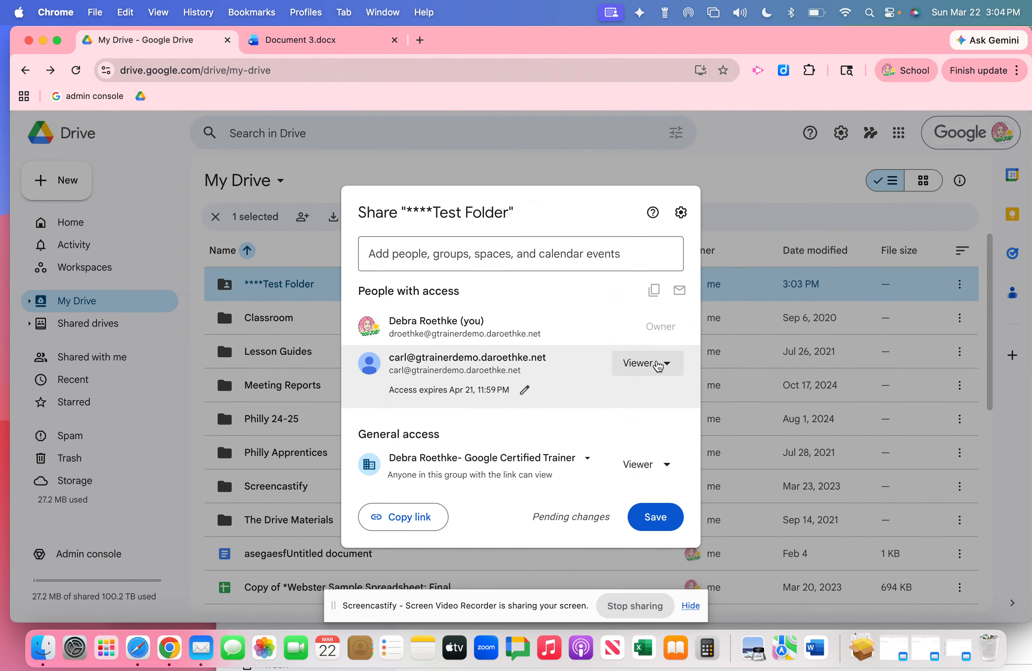
# Step: Change the colleague's role on ****Test Folder to Editor, and after that remove their access entirely and save the sharing changes
pyautogui.click(653, 363)
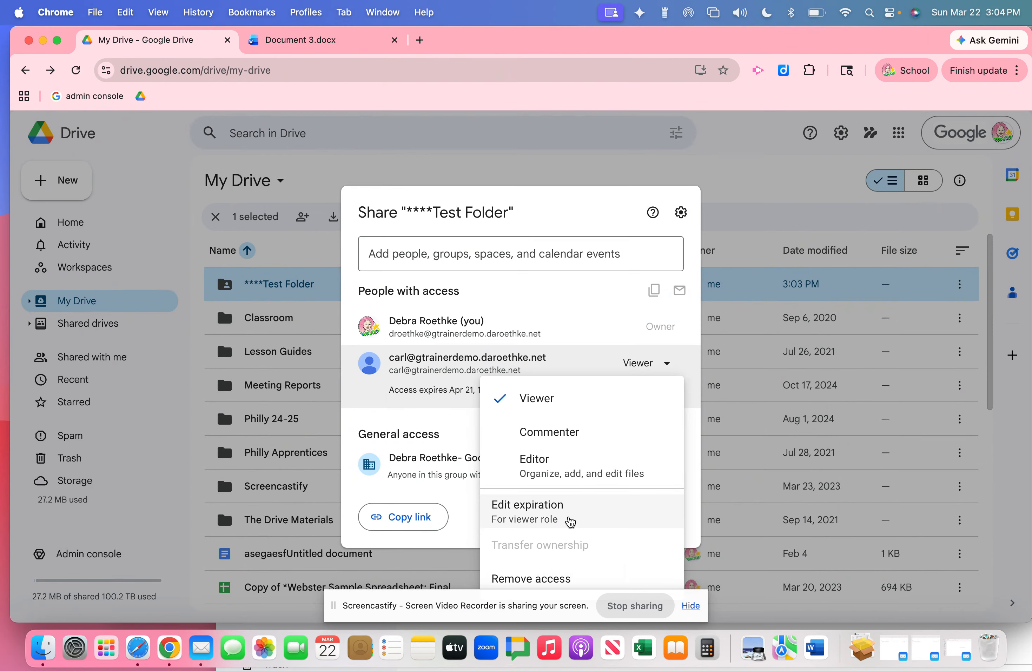
pyautogui.click(547, 462)
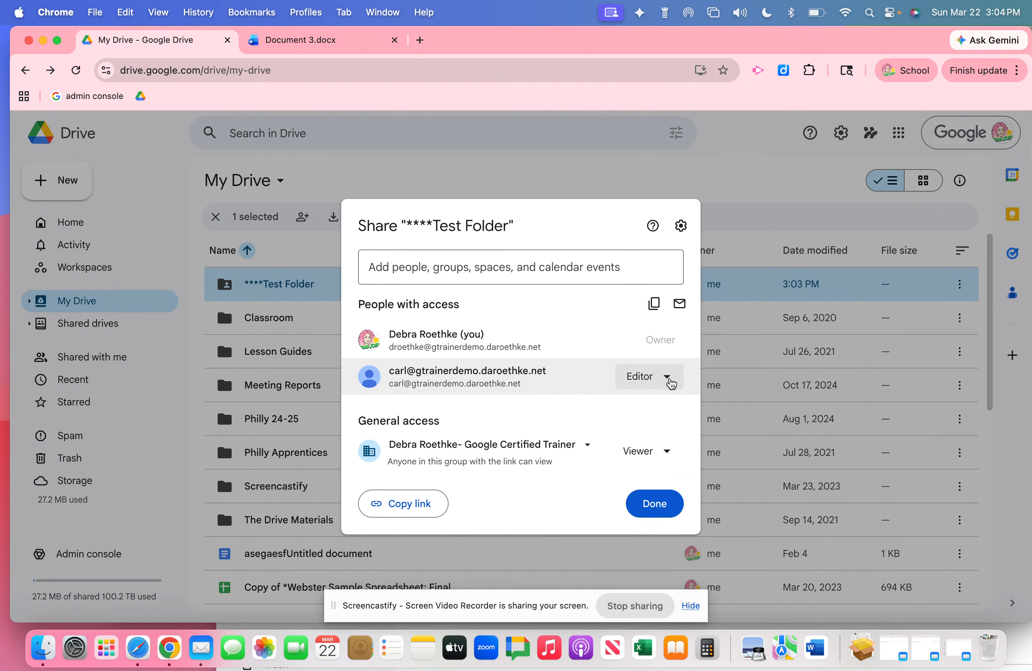
pyautogui.click(668, 378)
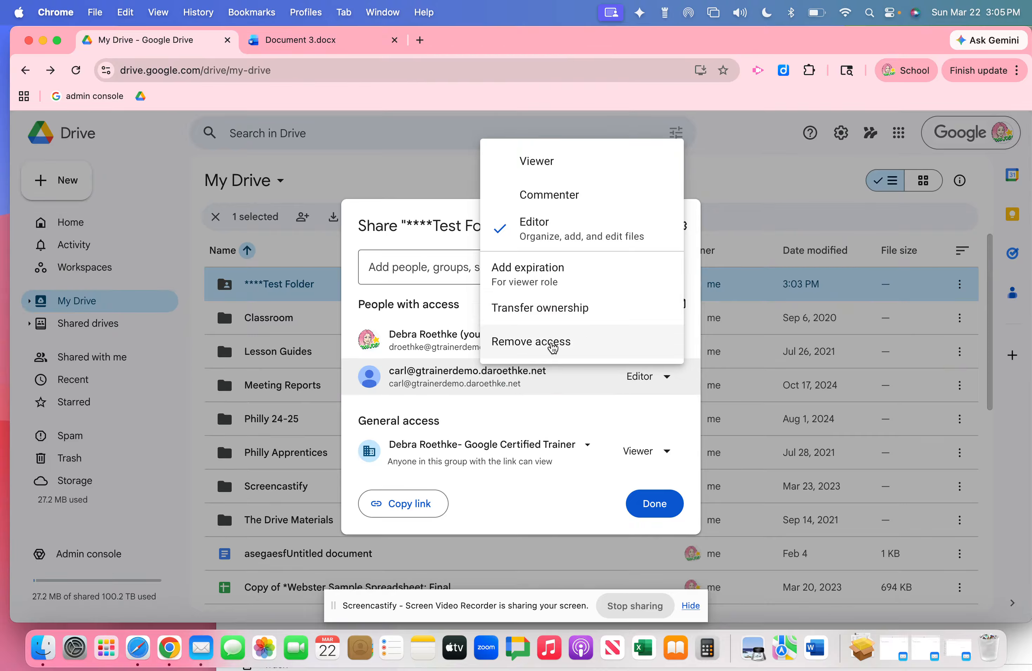
pyautogui.click(552, 343)
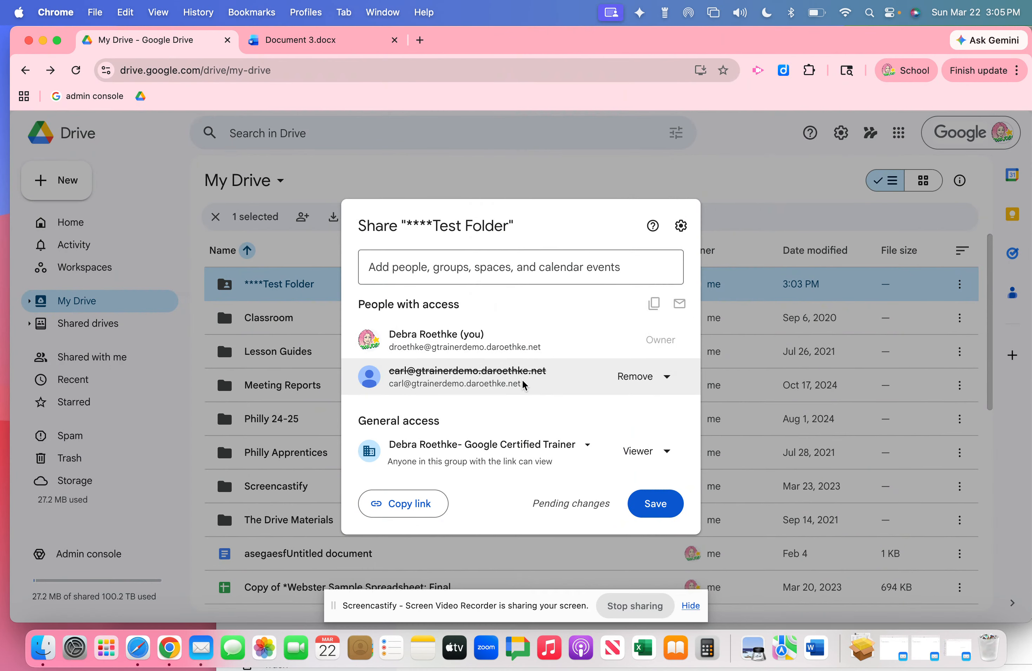
pyautogui.click(665, 503)
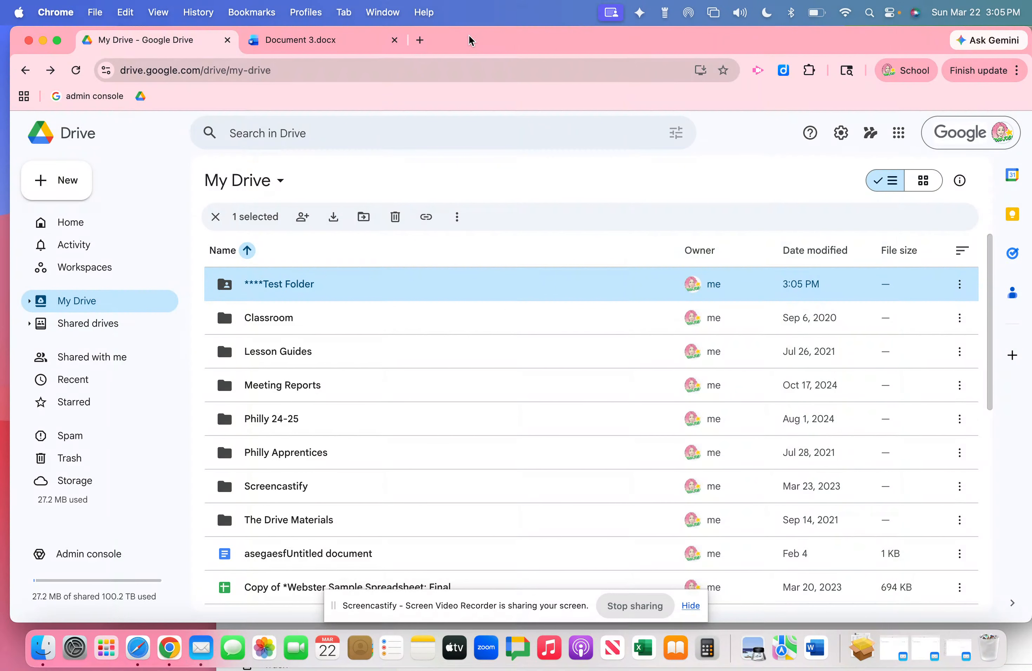
# Step: Open ****Test Folder and check the people and general access listed in Document 1's sharing settings
pyautogui.doubleClick(291, 285)
pyautogui.rightClick(284, 285)
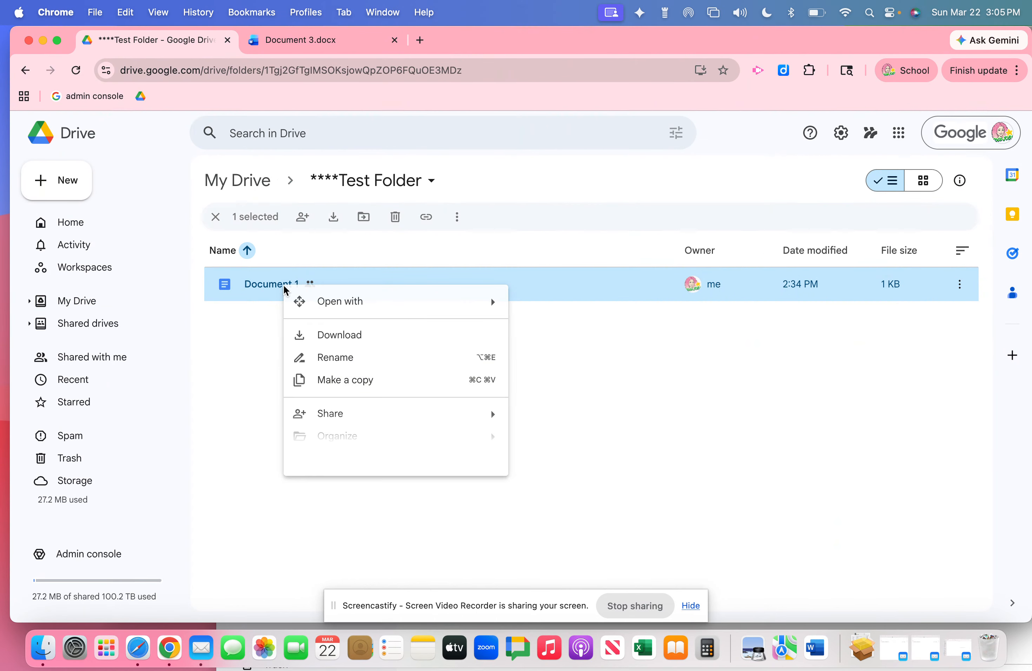
pyautogui.moveTo(349, 416)
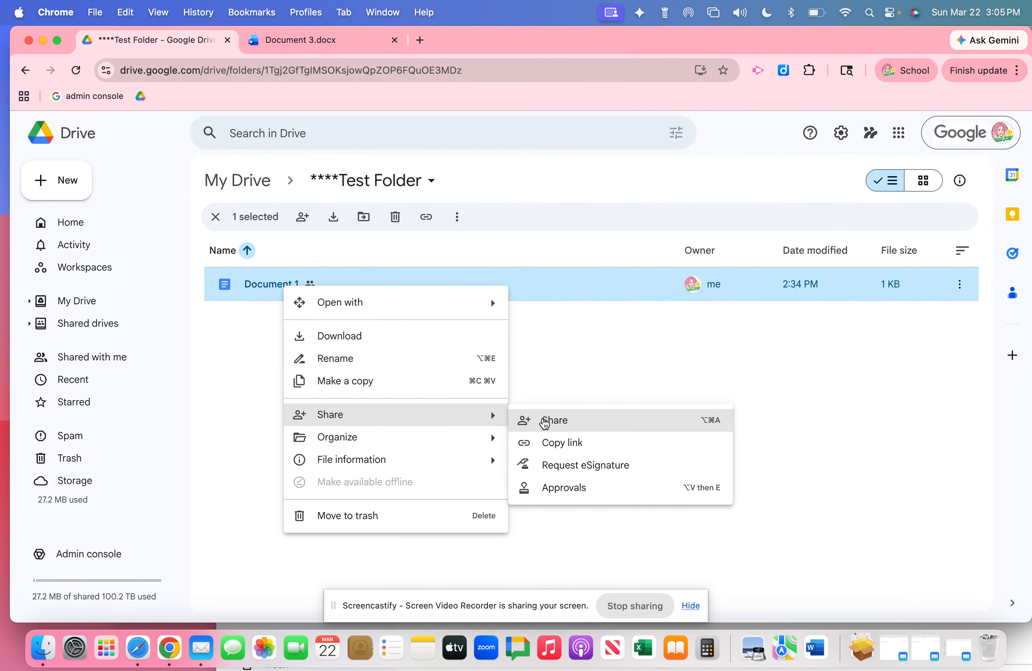
pyautogui.click(566, 421)
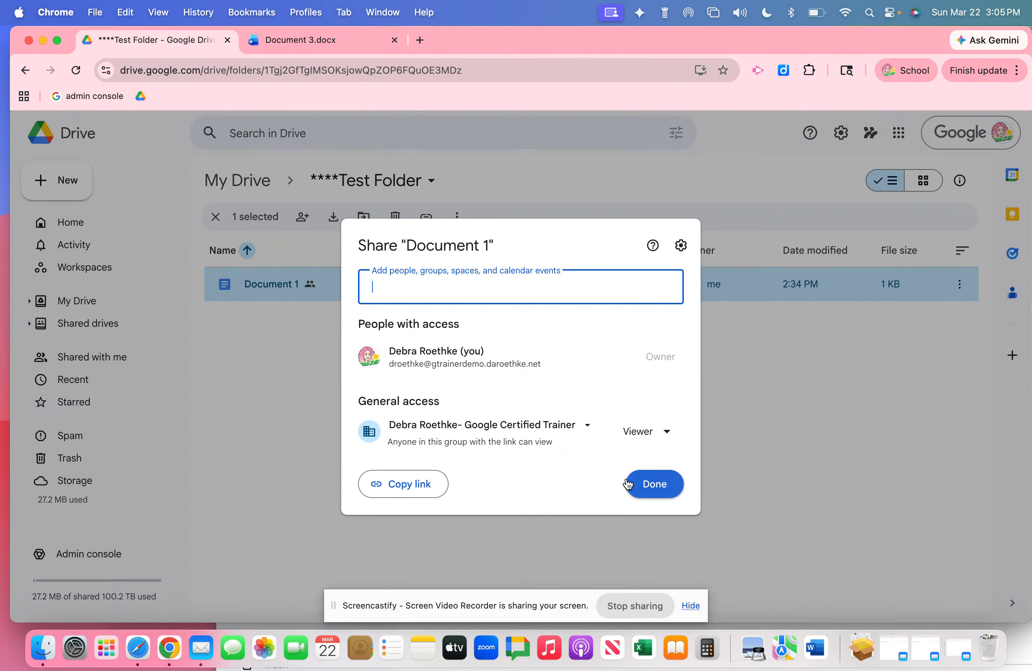
pyautogui.click(653, 484)
# Step: Move the school Drive window down to uncover the personal account's Drive window behind it
pyautogui.moveTo(741, 43); pyautogui.dragTo(741, 203)
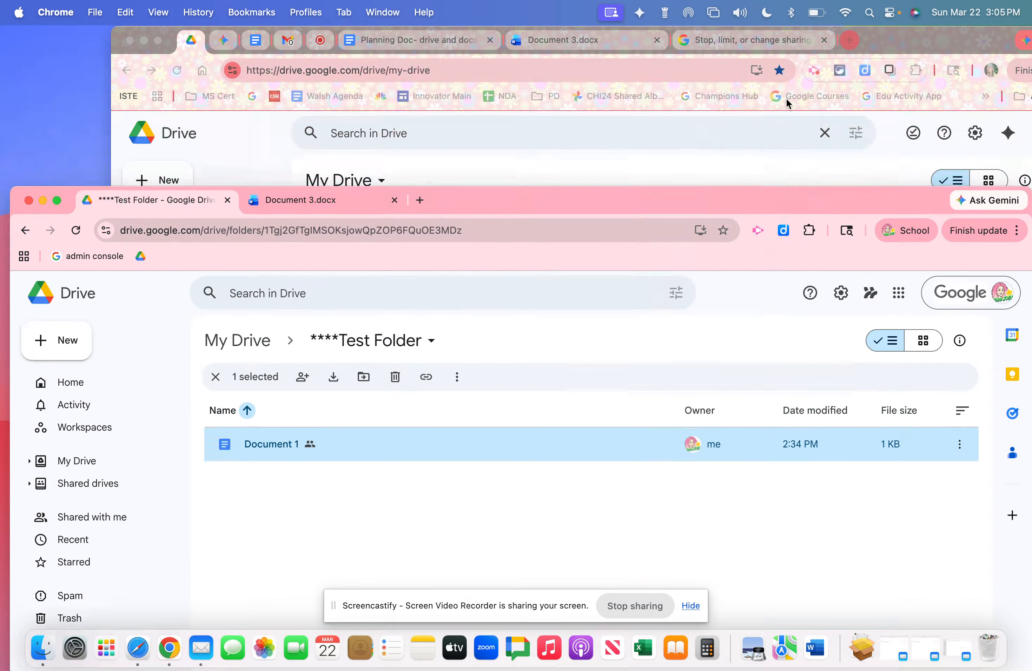